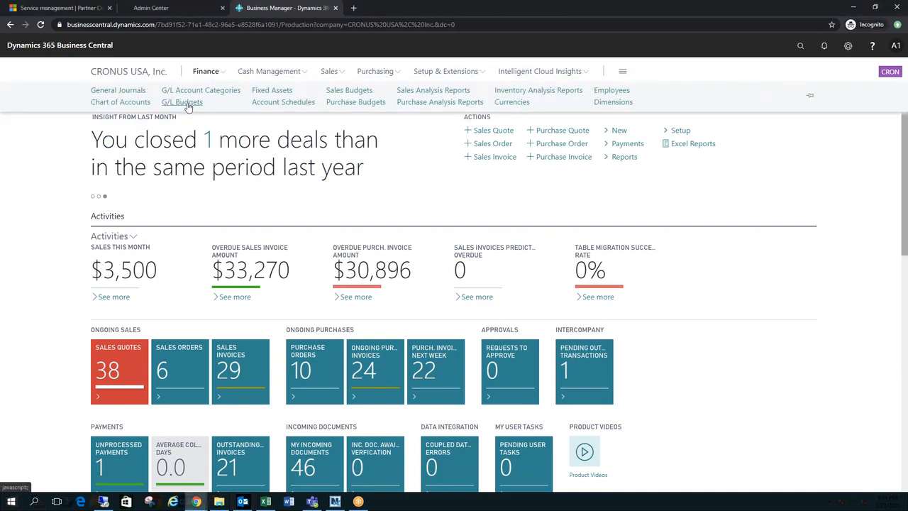
Step: Open the 2020 budget from the list of G/L budgets
left_click(183, 103)
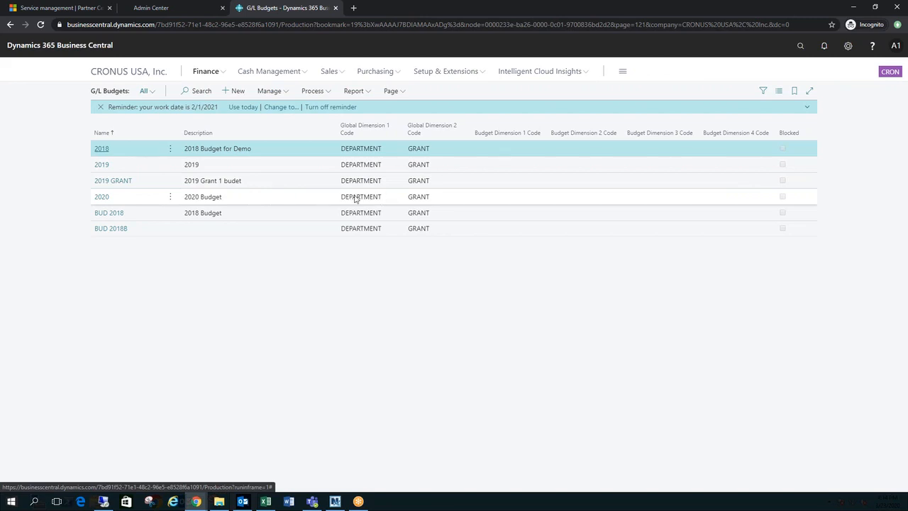
left_click(437, 198)
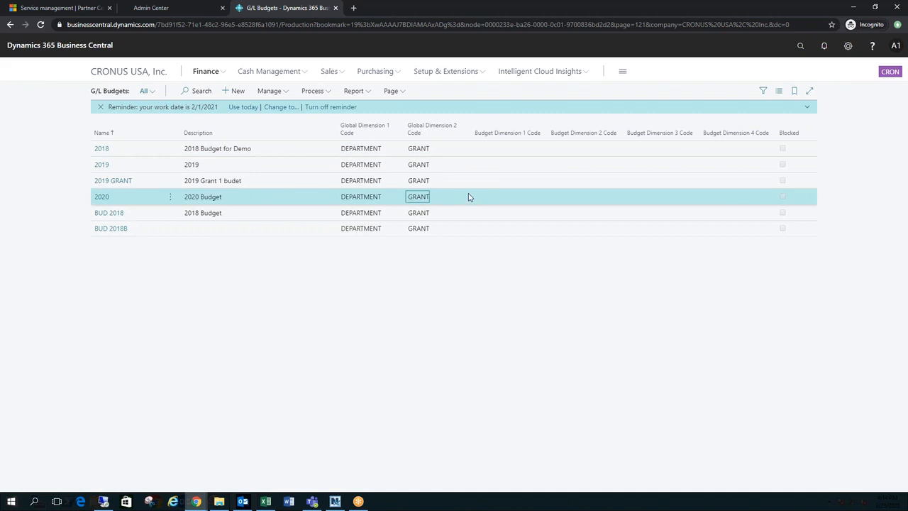
left_click(106, 198)
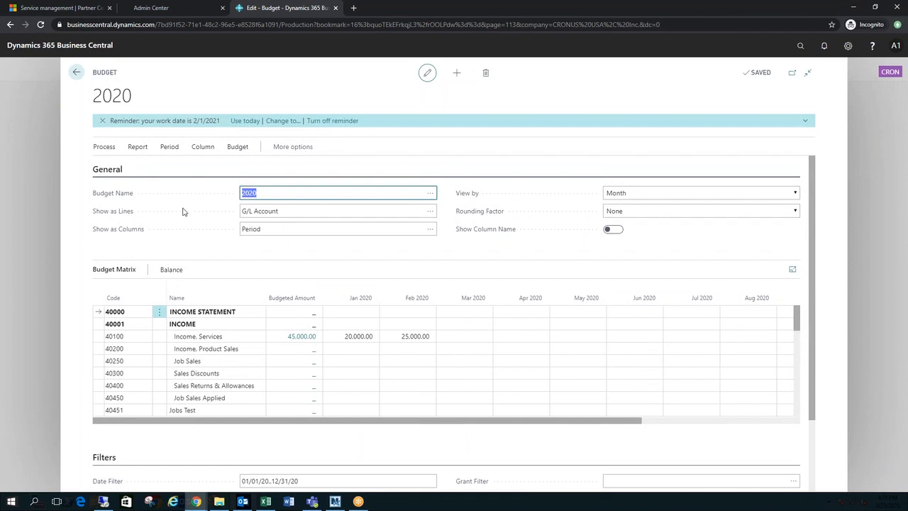
Step: Review the dimension choices for Show as Columns and the period choices for View by in the 2020 budget
left_click(191, 247)
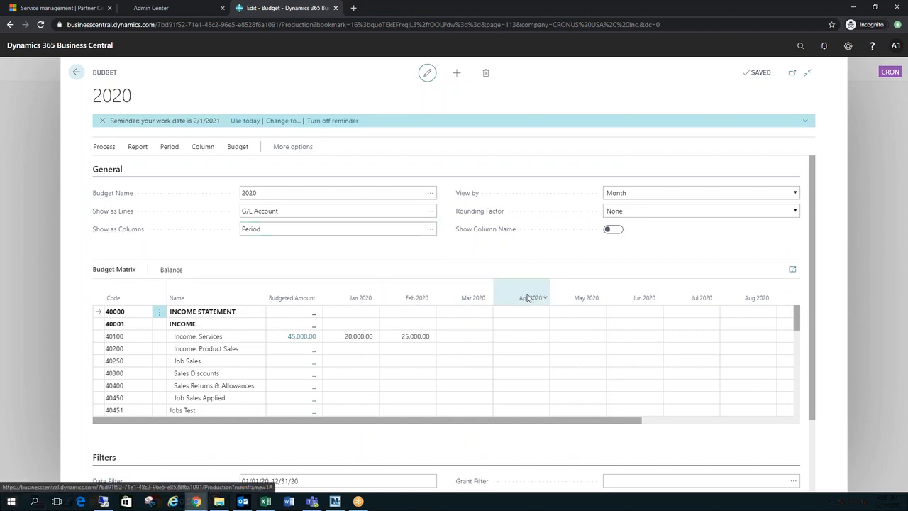
left_click(430, 229)
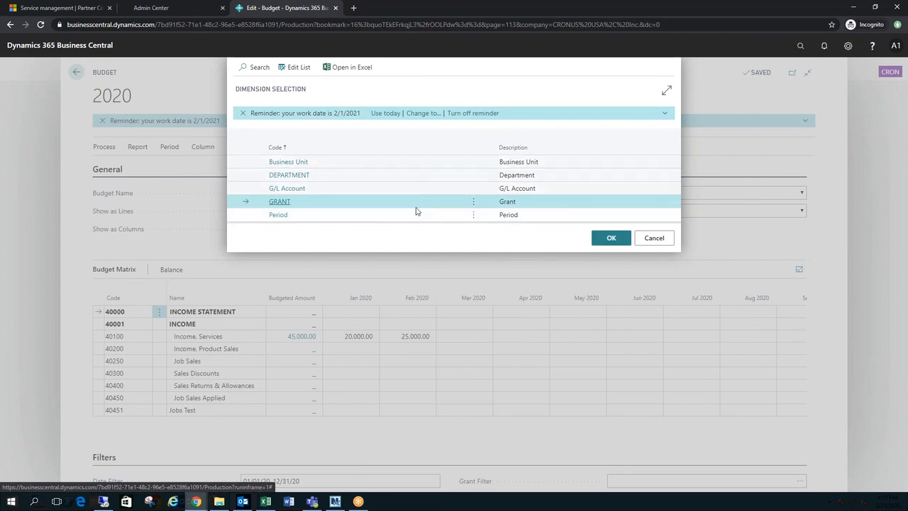
left_click(653, 239)
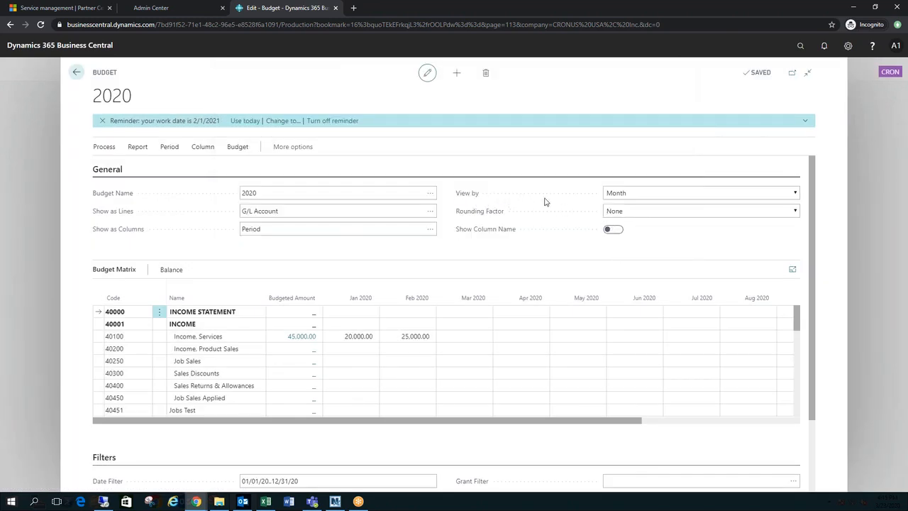
left_click(714, 198)
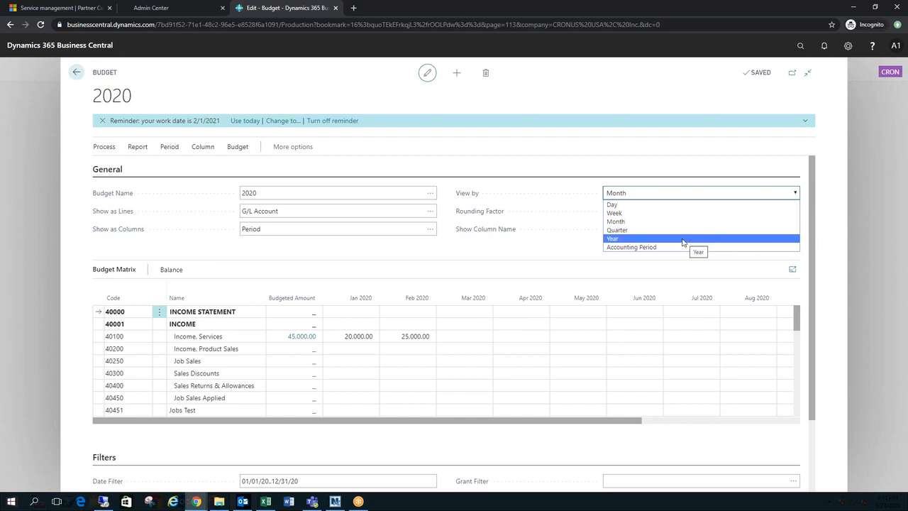
left_click(549, 247)
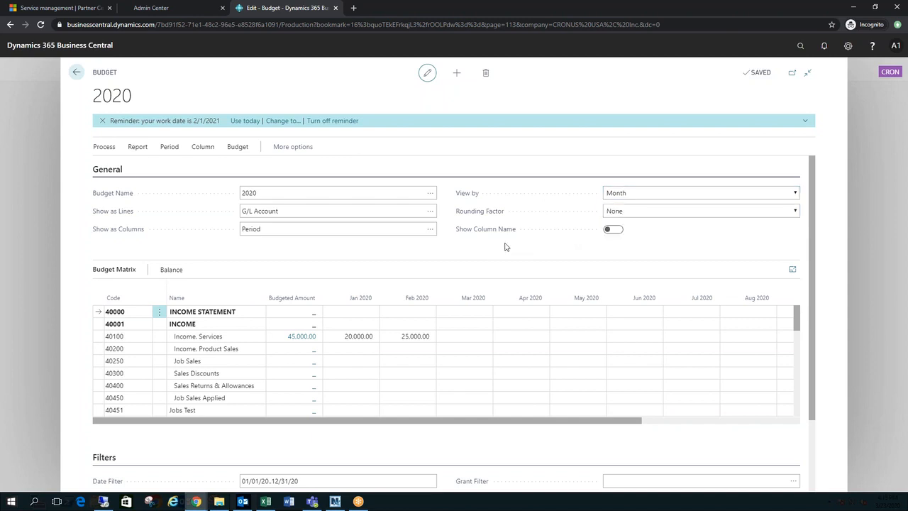
Step: Examine the budget matrix's account lines and the filter fields of the 2020 budget
scroll(455, 382, "down", 3)
scroll(455, 383, "down", 2)
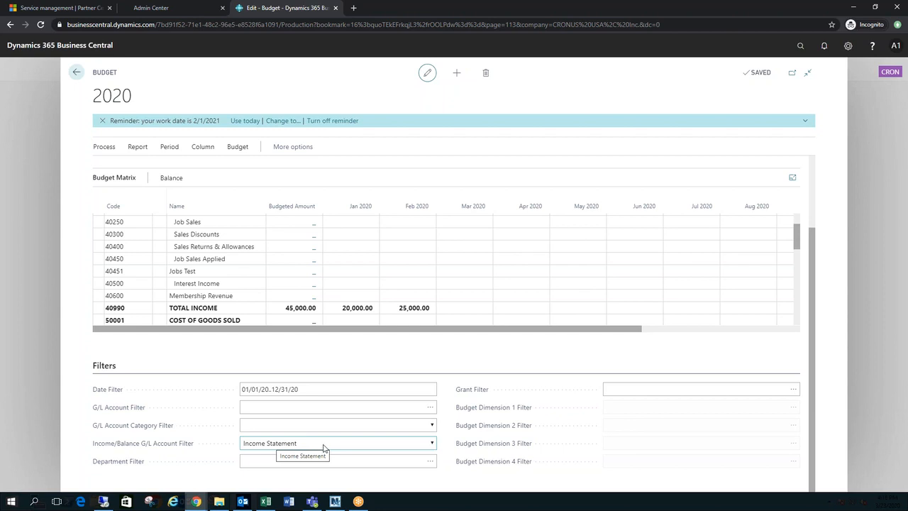
left_click(177, 234)
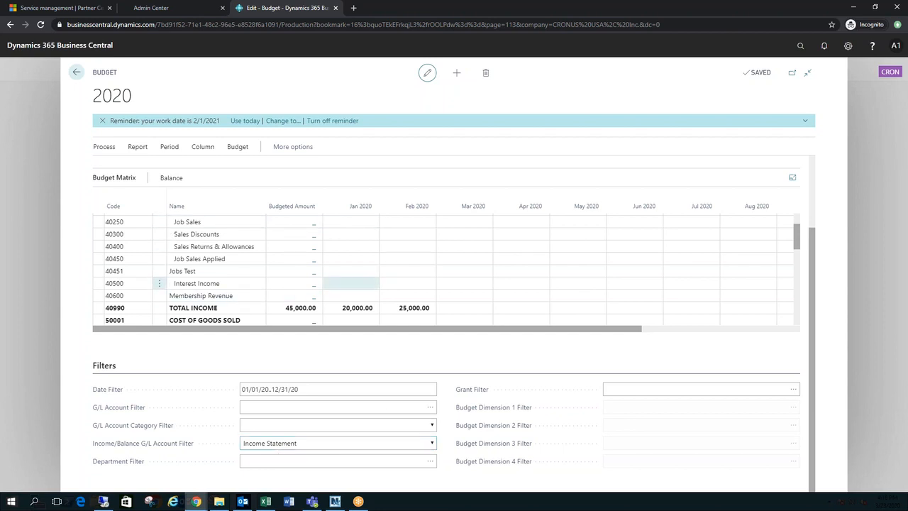
left_click(213, 285)
key("ctrl+Home")
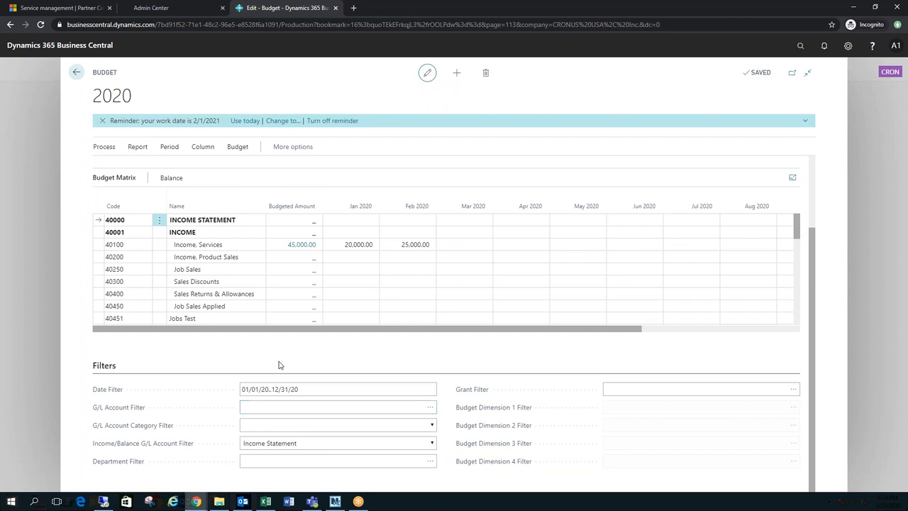
scroll(279, 365, "up", 3)
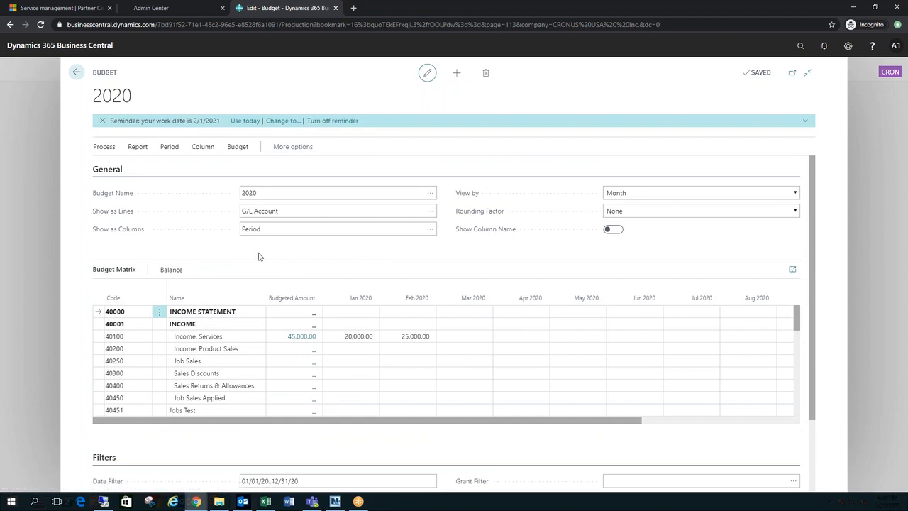
Step: Export the 2020 budget to Excel with DEPARTMENT and GRANT as column dimensions
left_click(237, 148)
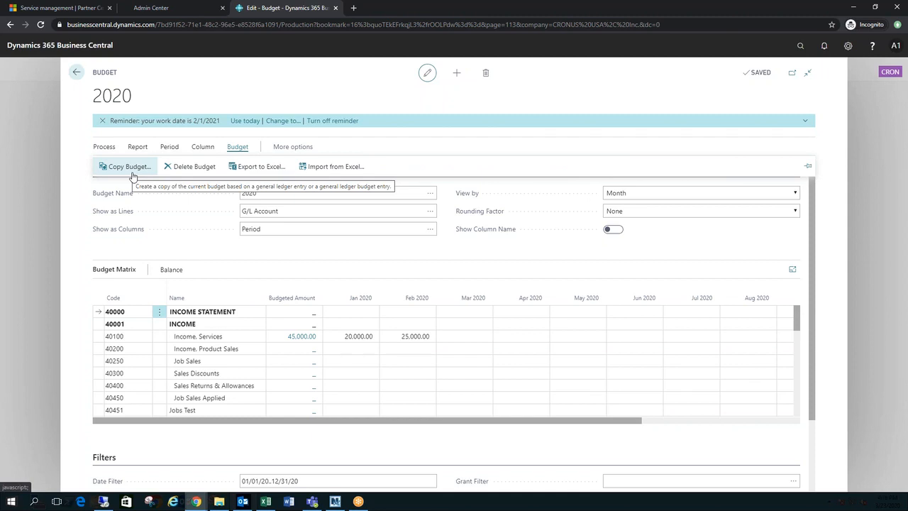
left_click(254, 167)
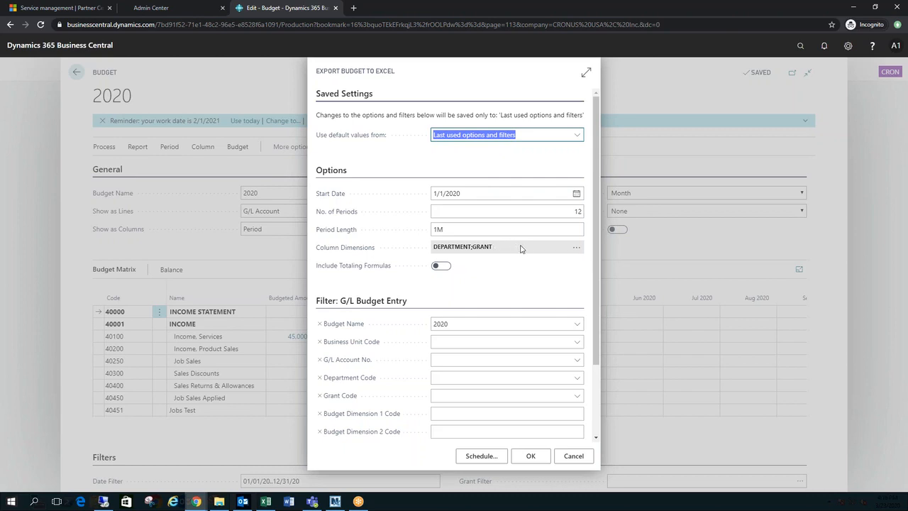
left_click(574, 250)
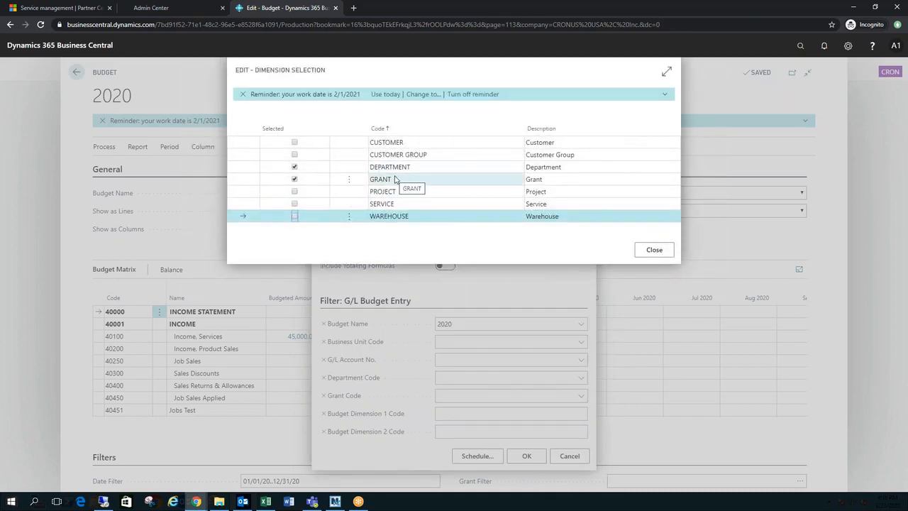
left_click(651, 252)
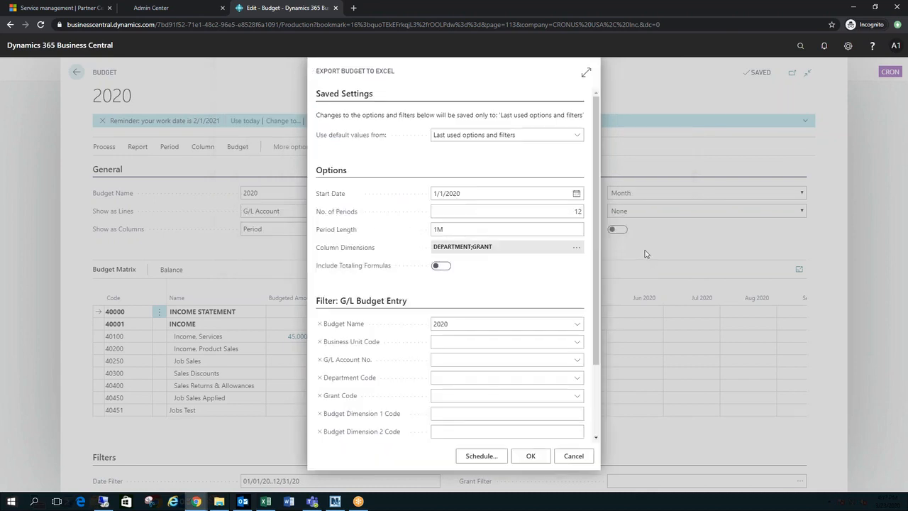
left_click(529, 456)
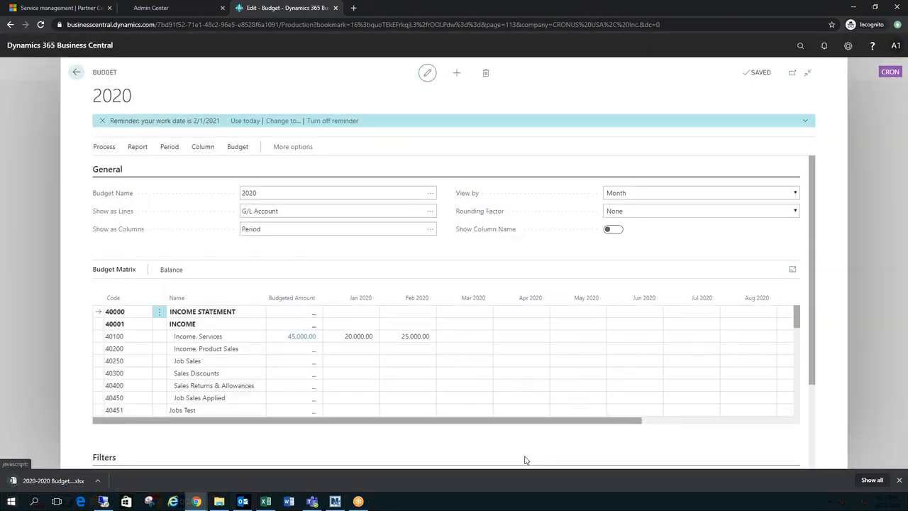
Step: Open the exported budget workbook in Excel for editing and fit its column widths to their contents
left_click(47, 480)
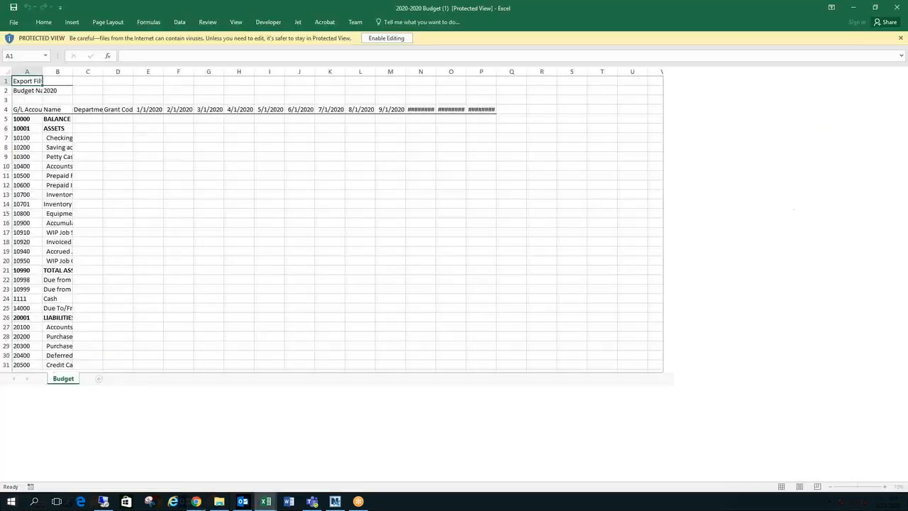
left_click(386, 37)
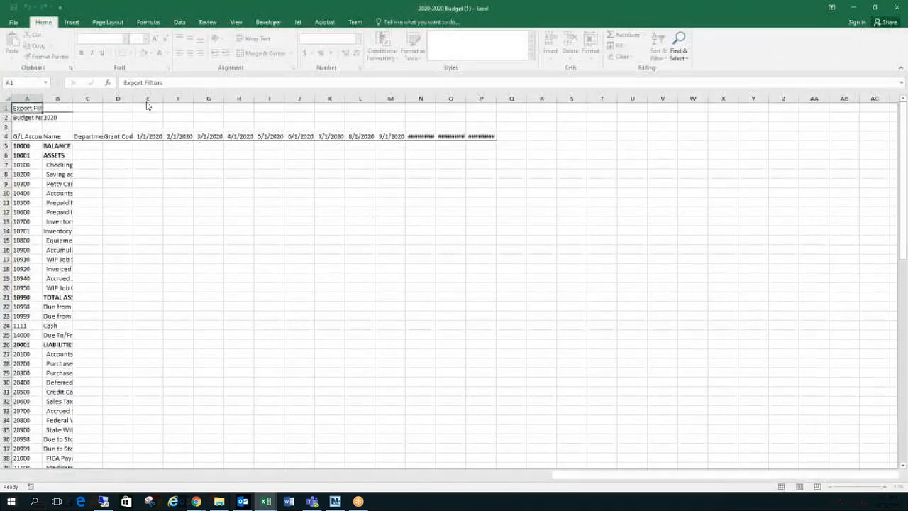
left_click_drag(44, 98, 58, 98)
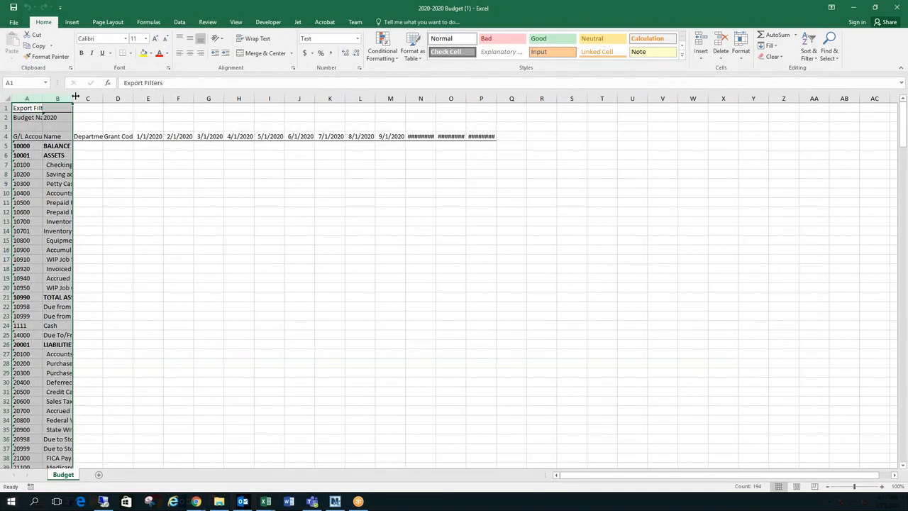
double_click(73, 98)
left_click_drag(188, 98, 578, 105)
double_click(566, 99)
left_click(340, 279)
Step: Check the available Department Code and Grant Code choices on the Accrued Job Costs row
left_click(210, 278)
left_click(233, 279)
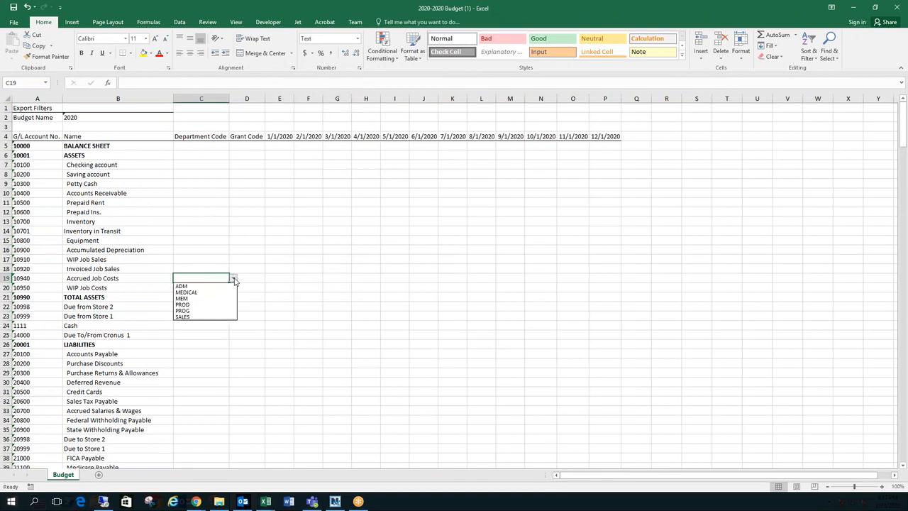
left_click(251, 281)
left_click(259, 278)
left_click(269, 278)
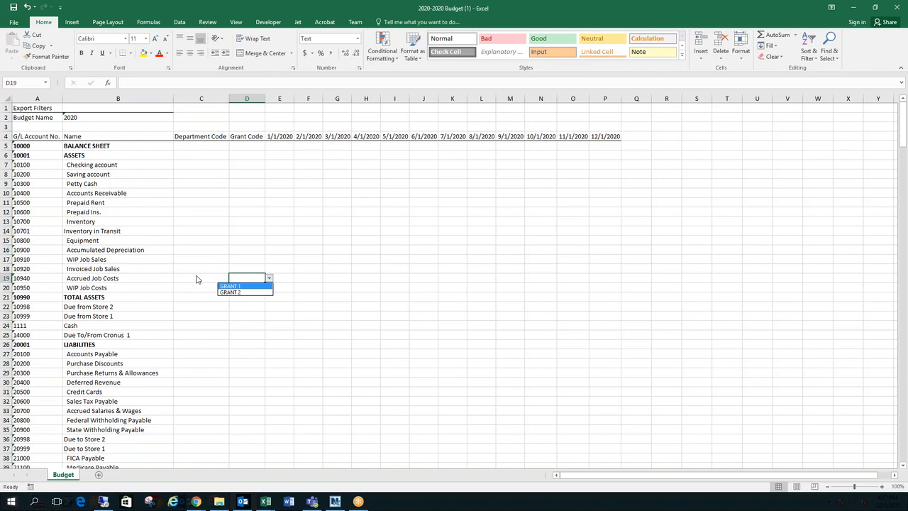
key("Escape")
Step: Insert a blank row directly below account 40100 Income, Services
scroll(195, 274, "down", 10)
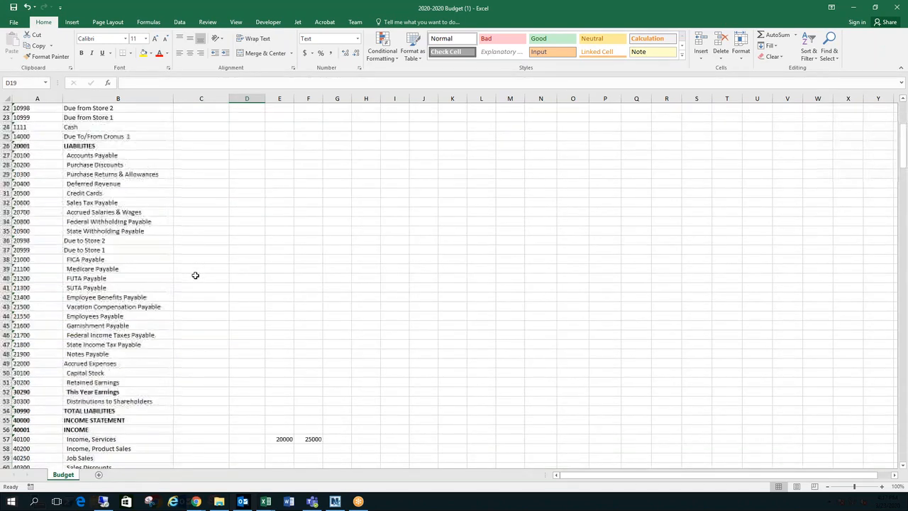
scroll(195, 274, "down", 3)
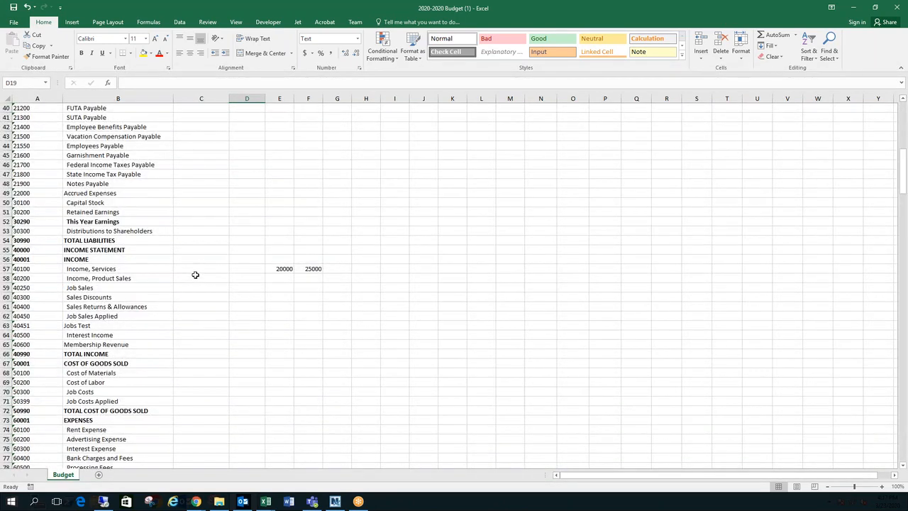
scroll(160, 290, "down", 1)
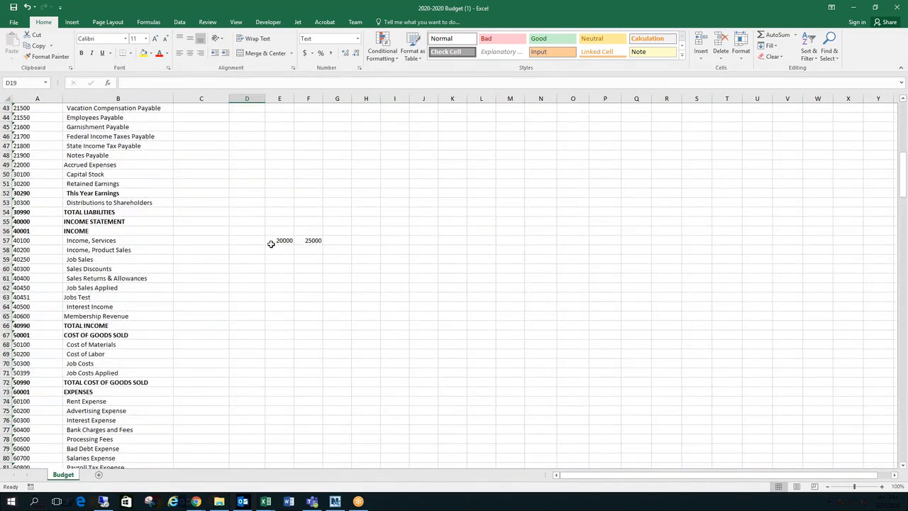
left_click(283, 241)
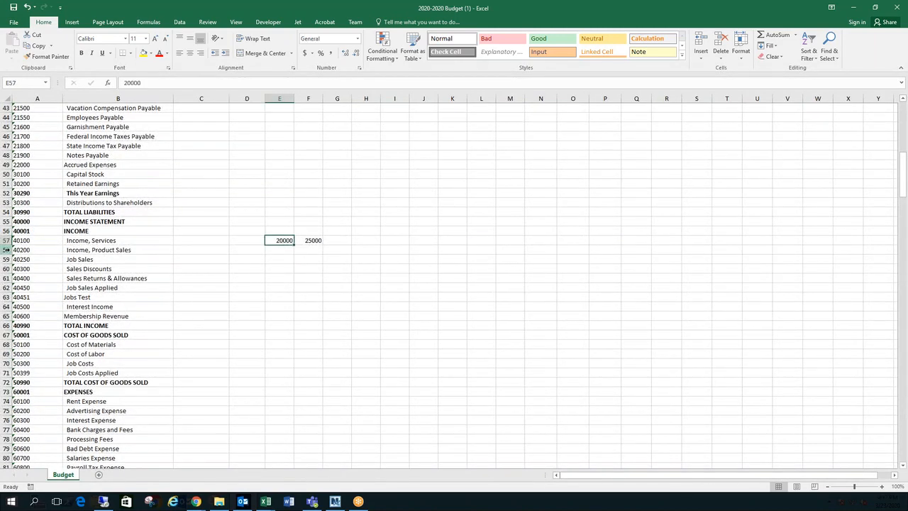
left_click(220, 242)
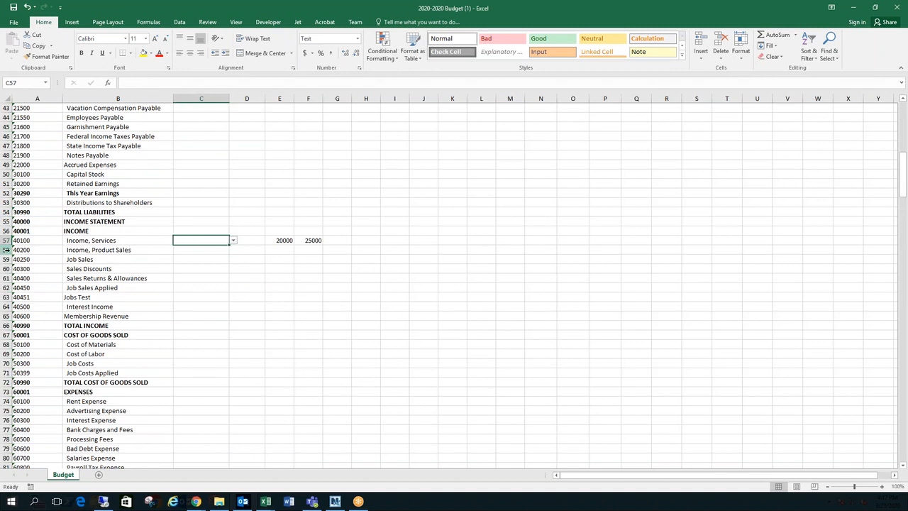
left_click_drag(281, 241, 308, 241)
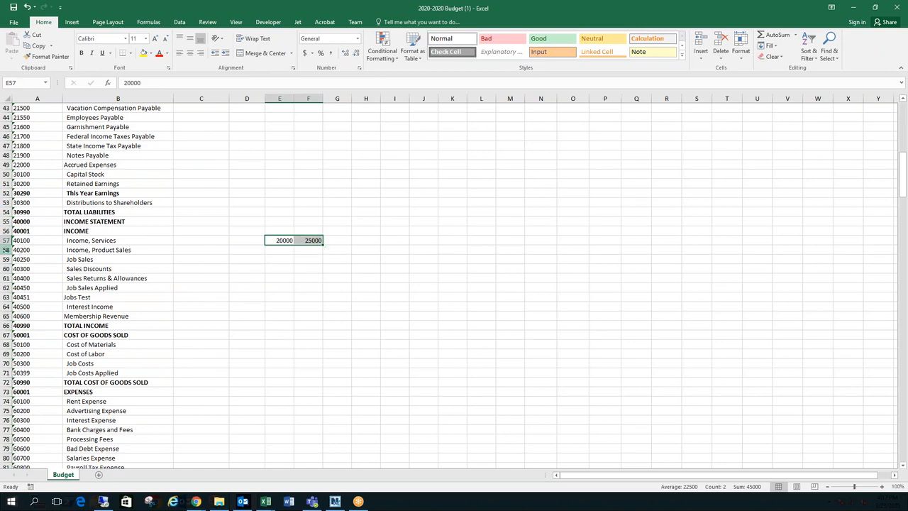
left_click(7, 250)
right_click(8, 250)
left_click(21, 315)
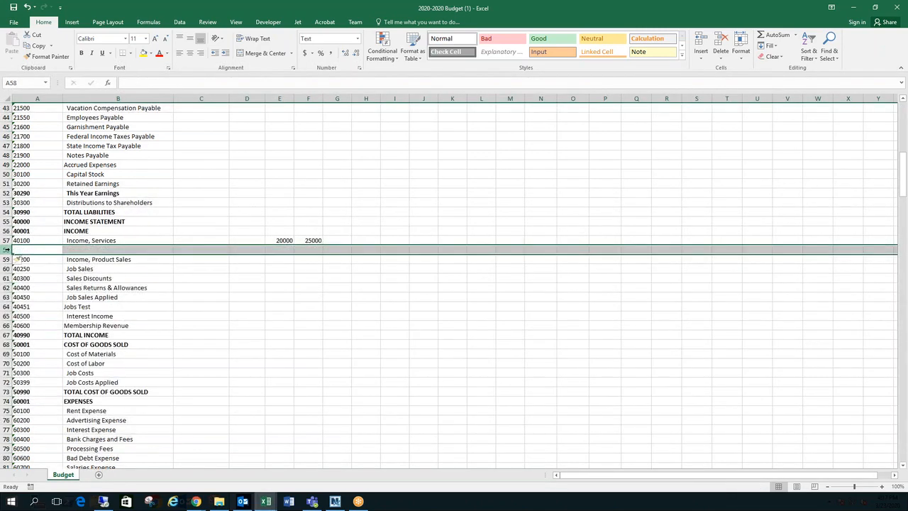
Step: Copy the 40100 Income, Services row into the blank row beneath it
left_click(5, 241)
key("ctrl+c")
left_click(5, 249)
key("ctrl+v")
Step: Assign department code ADM to the copied Income, Services row and budget 10000 for 1/1/2020 and 11000 for 2/1/2020
left_click(217, 252)
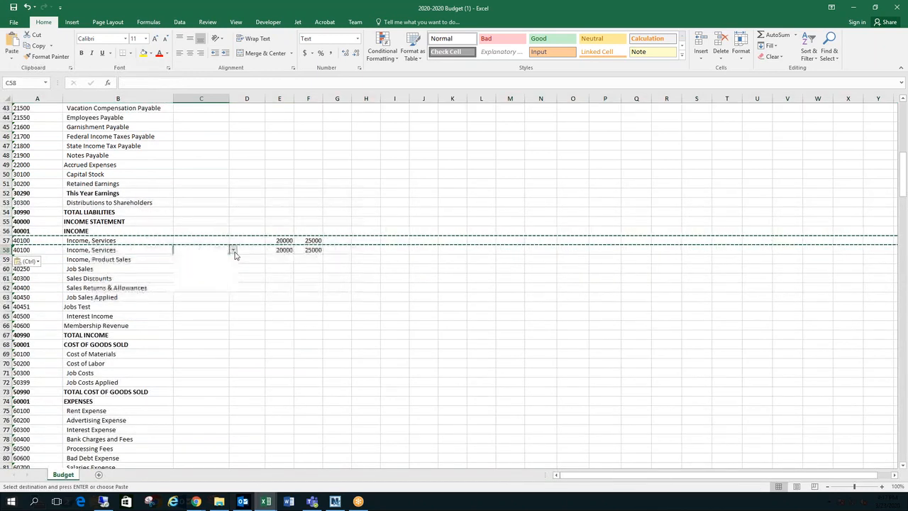
left_click(233, 250)
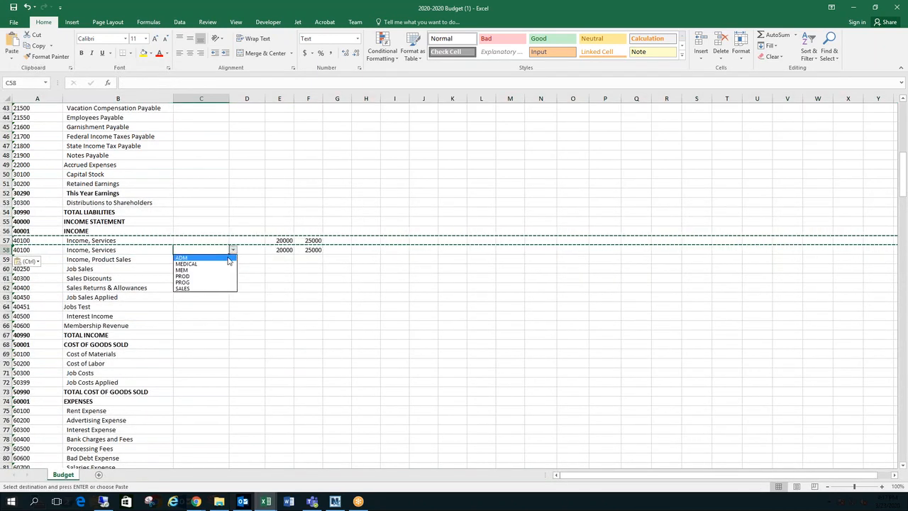
left_click(229, 260)
left_click(284, 250)
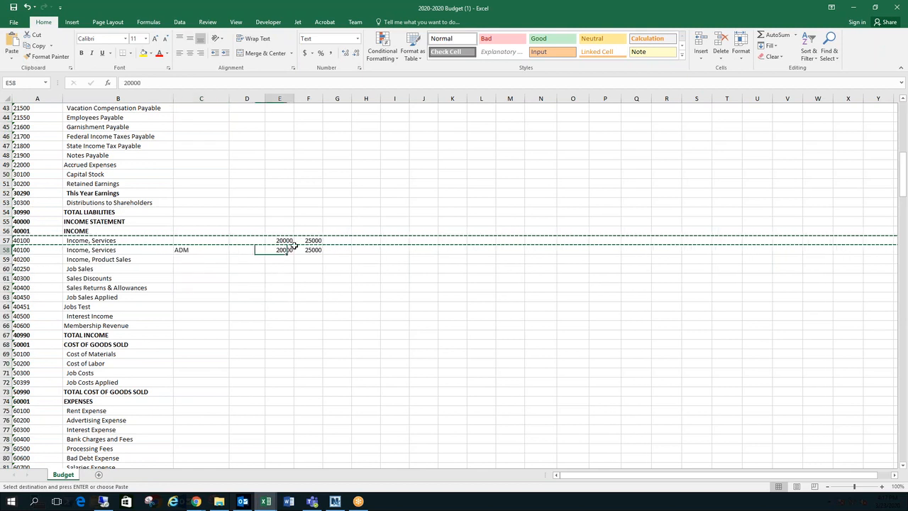
type("1000")
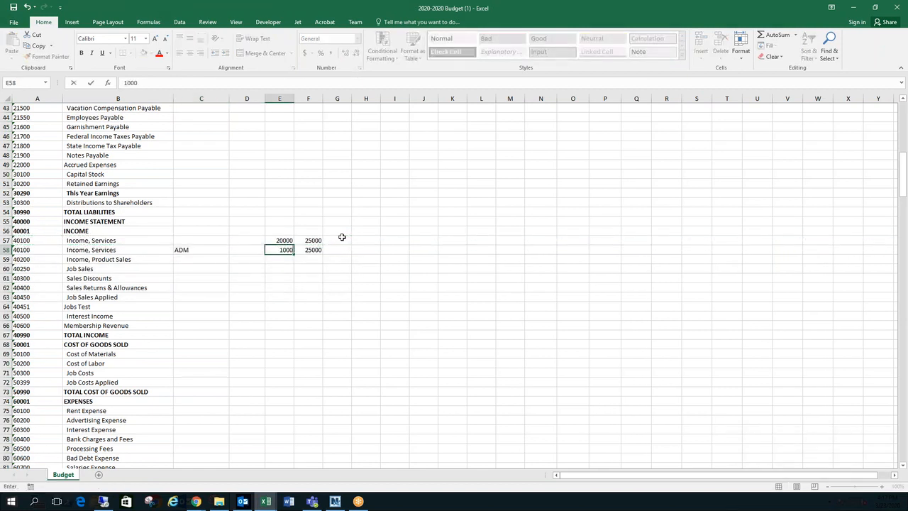
key("Tab")
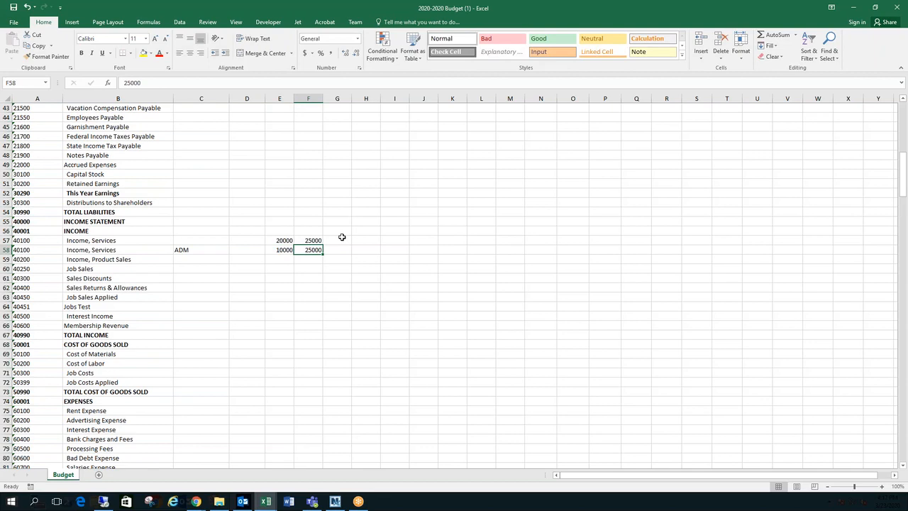
type("11000")
key("Tab")
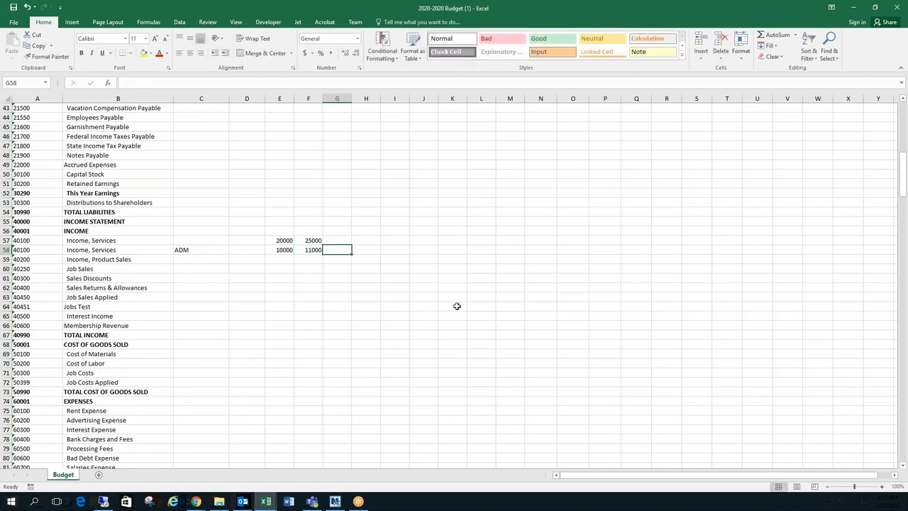
Step: Review the monthly date columns and the two 40100 Income, Services rows in the budget worksheet
scroll(457, 306, "up", 14)
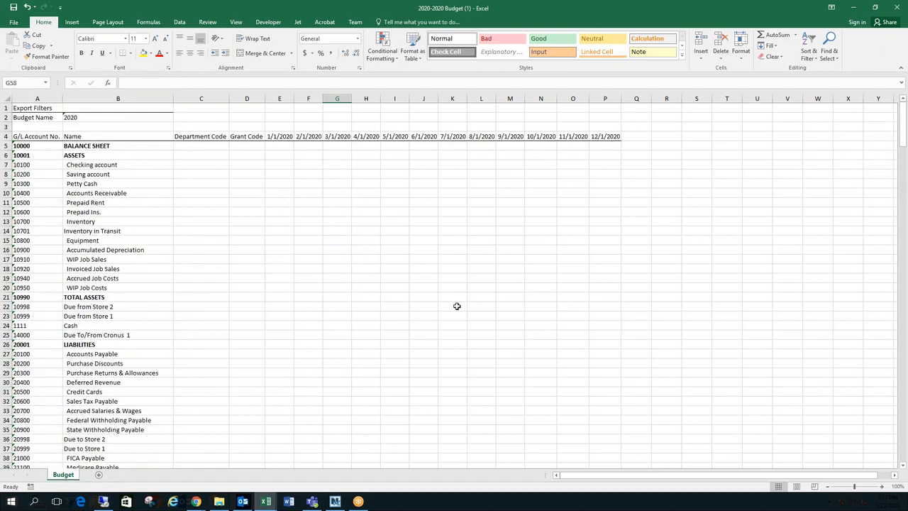
left_click_drag(273, 95, 602, 98)
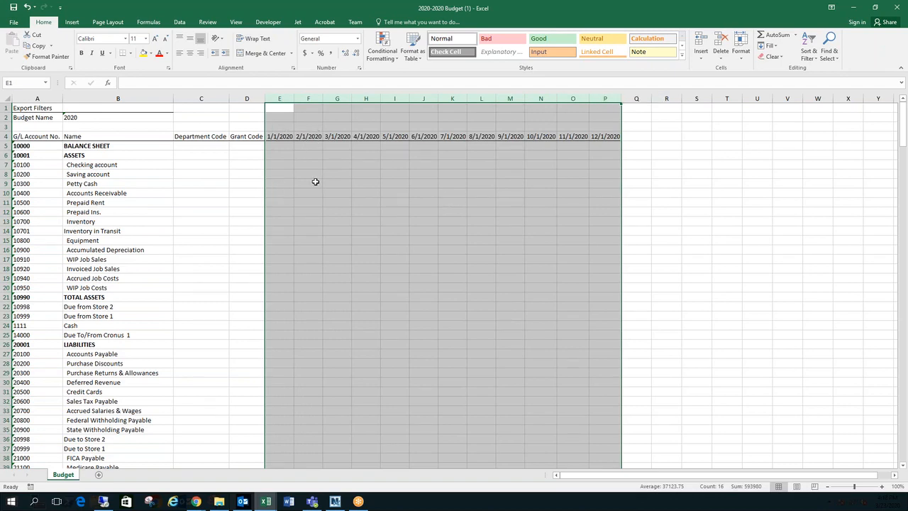
scroll(315, 181, "down", 16)
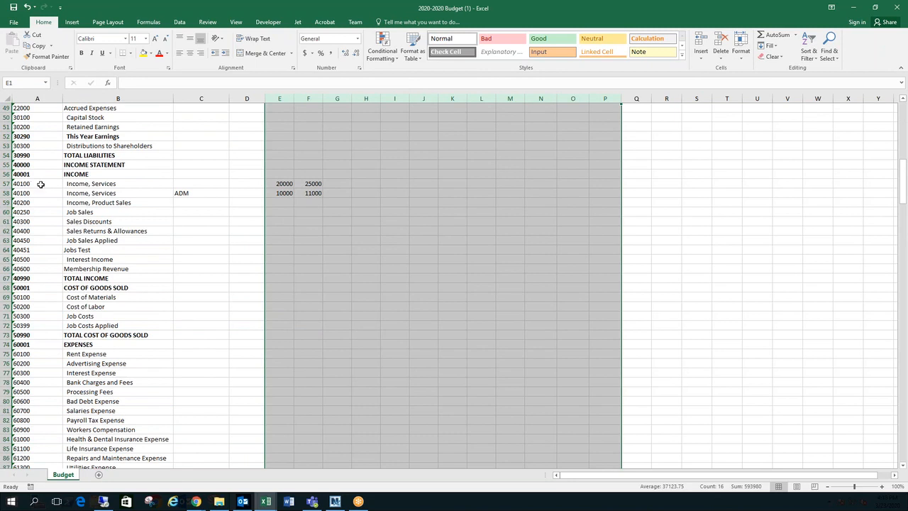
left_click_drag(6, 183, 7, 193)
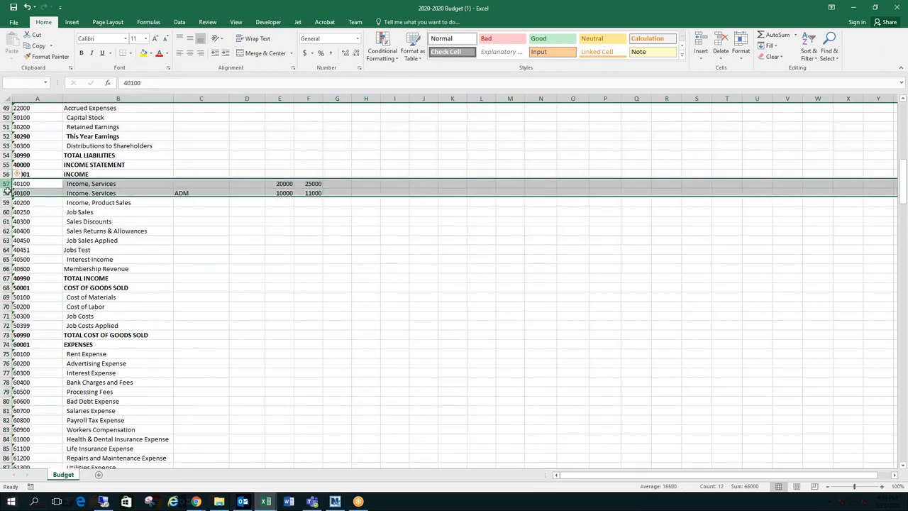
left_click(126, 184)
left_click(126, 184)
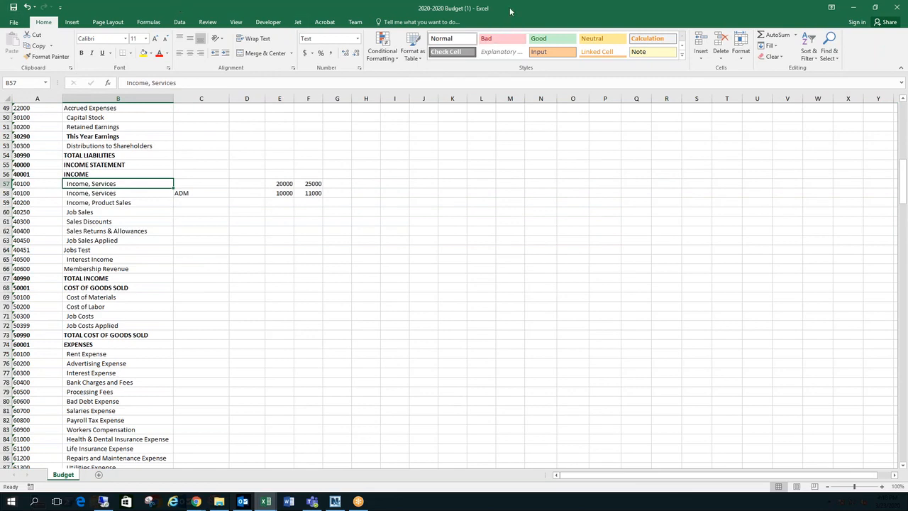
Step: Switch to Business Central and start a budget import from Excel into budget 2020 with the Replace entries option
left_click(853, 7)
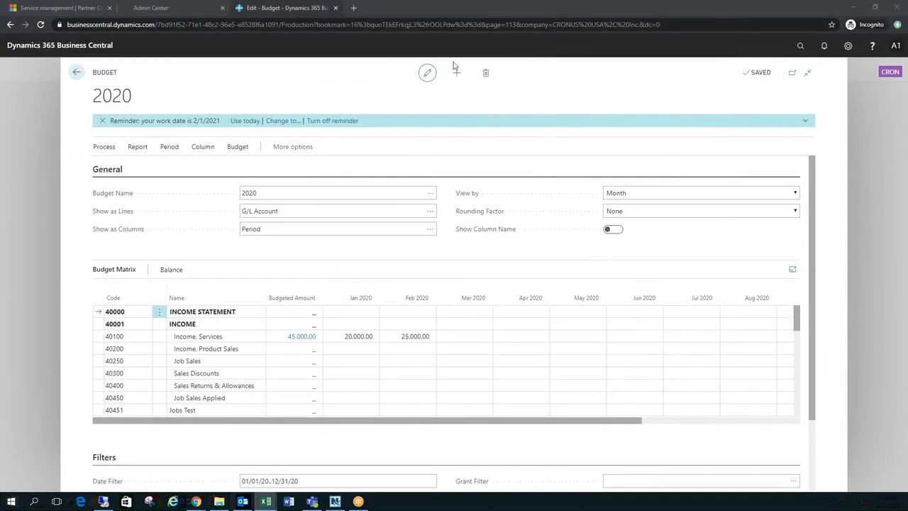
left_click(233, 147)
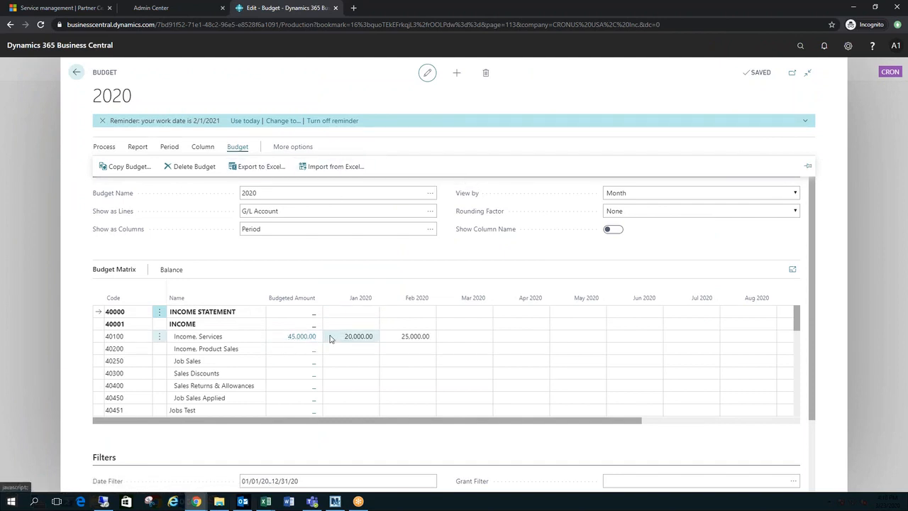
left_click(334, 169)
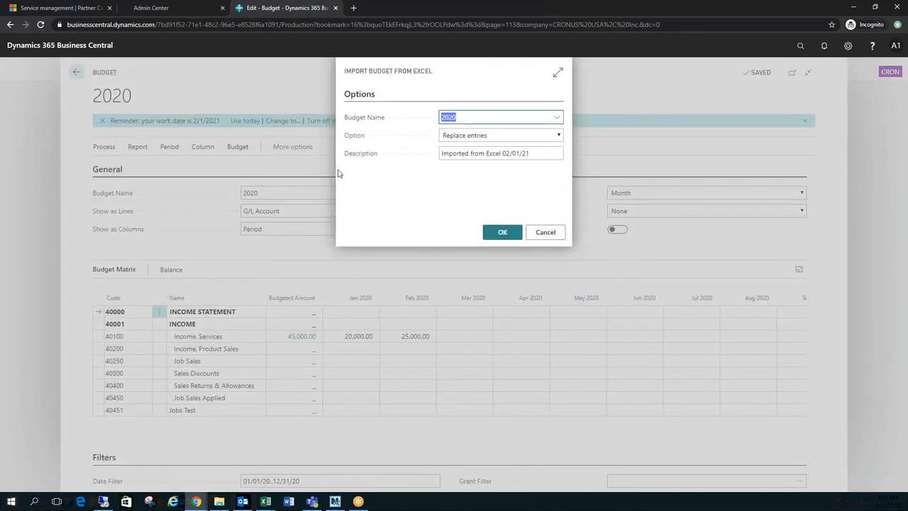
mouse_move(358, 141)
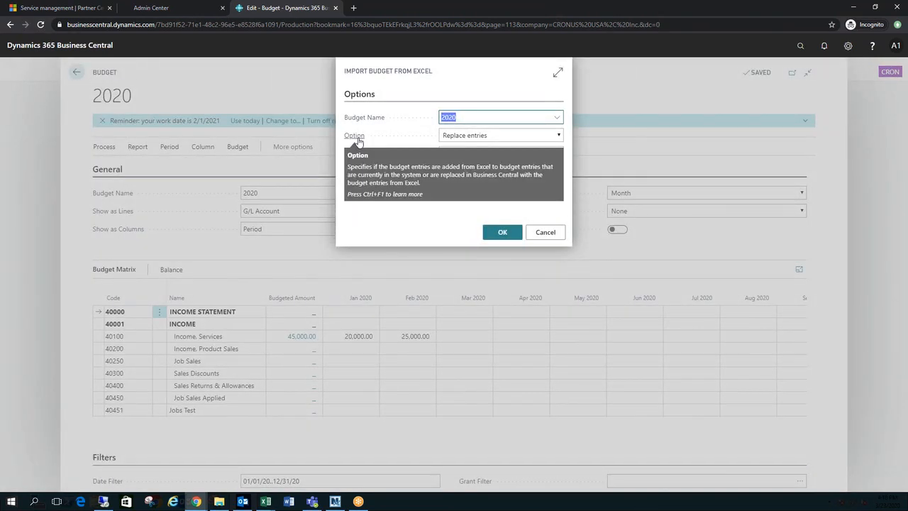
left_click(503, 135)
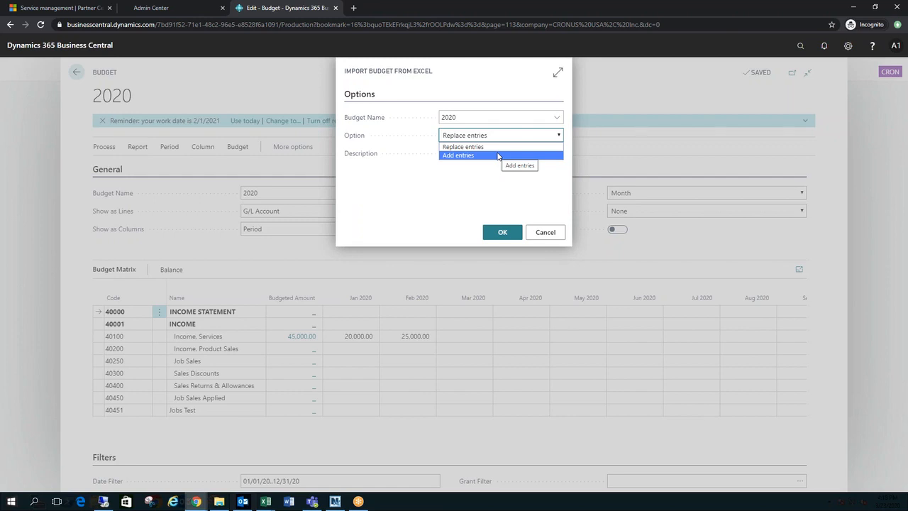
left_click(463, 182)
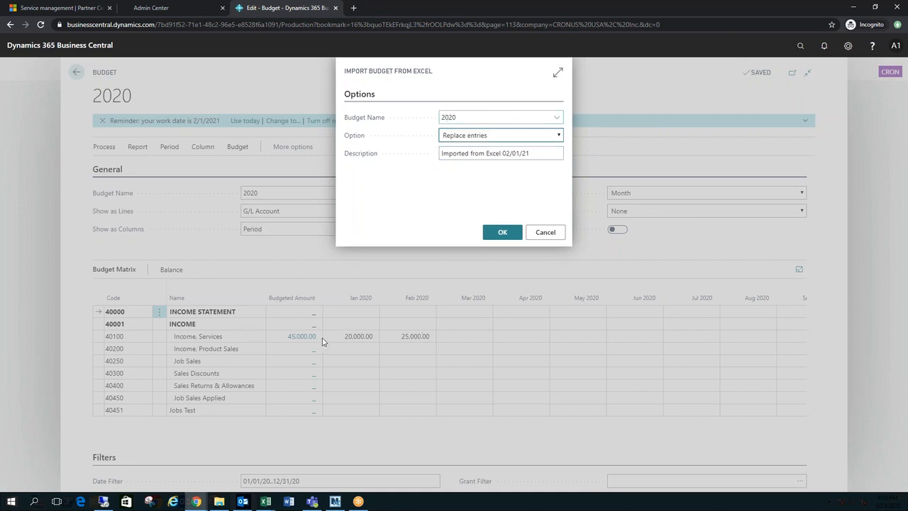
left_click(420, 200)
left_click(495, 230)
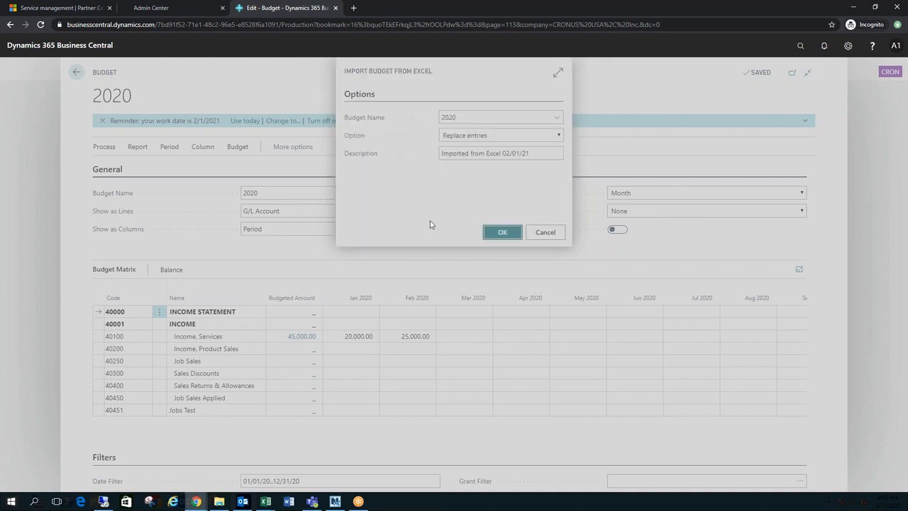
Step: Import the file 2020-2020 Budget (1) from the Downloads folder and confirm replacing the entries of budget 2020
left_click(485, 107)
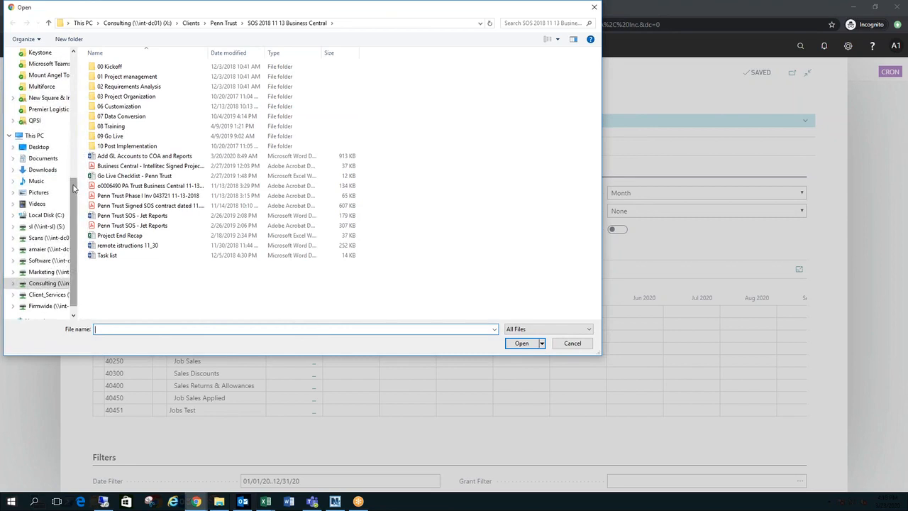
left_click_drag(73, 186, 73, 64)
left_click(43, 79)
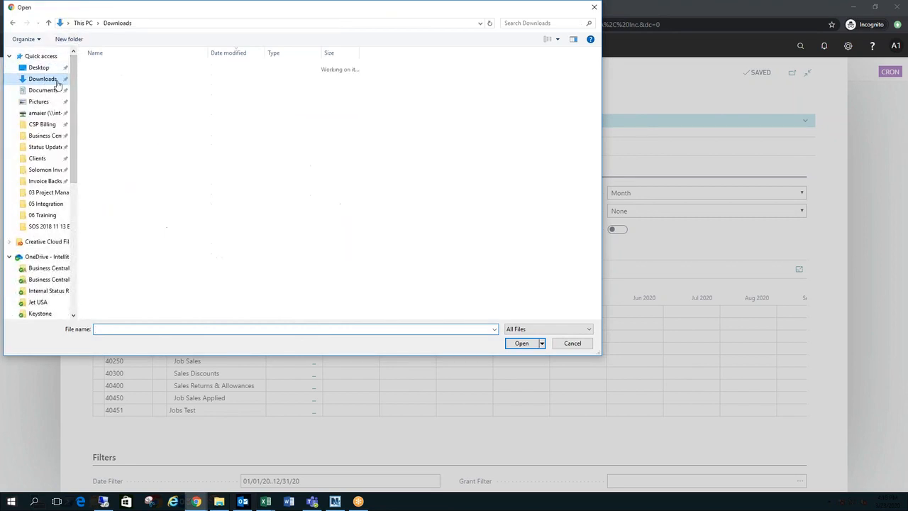
left_click(123, 66)
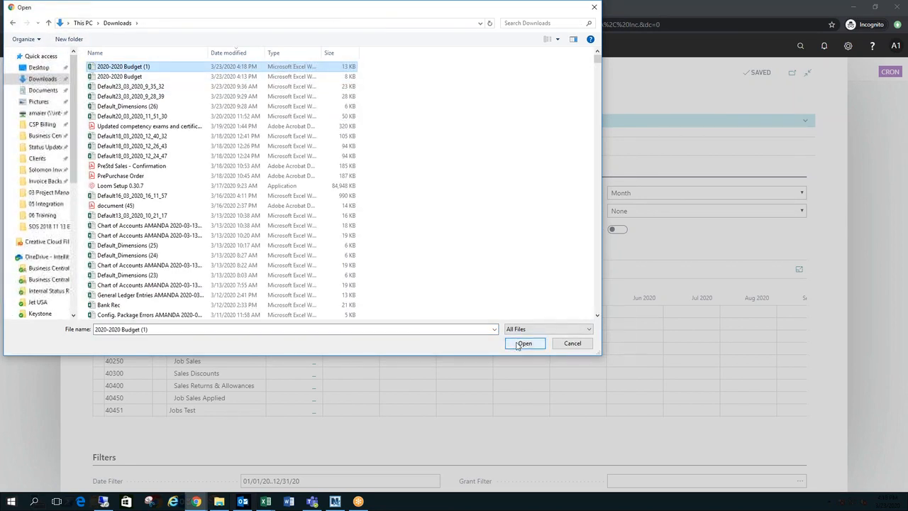
left_click(516, 343)
key("Return")
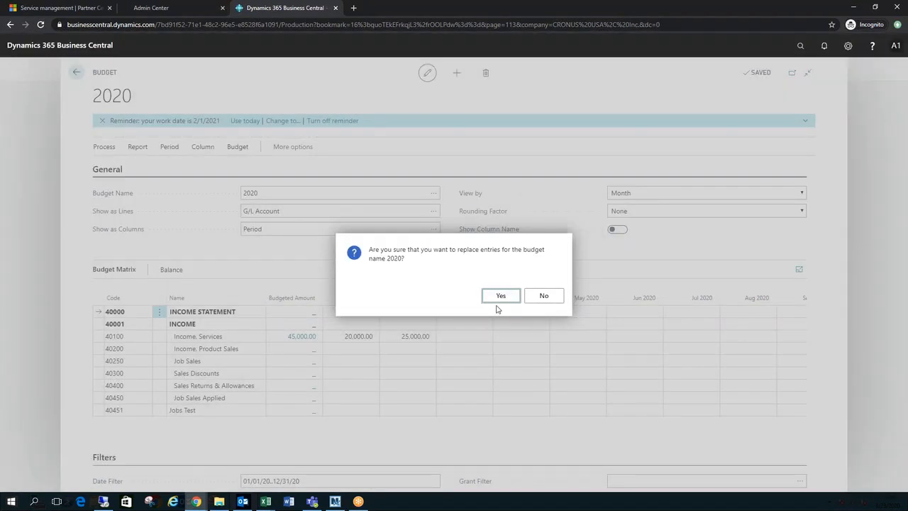
left_click(494, 298)
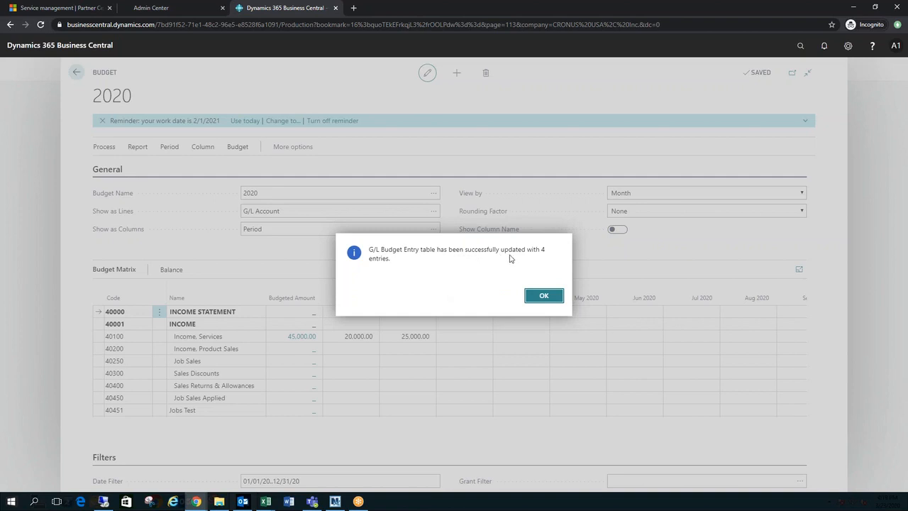
left_click(544, 295)
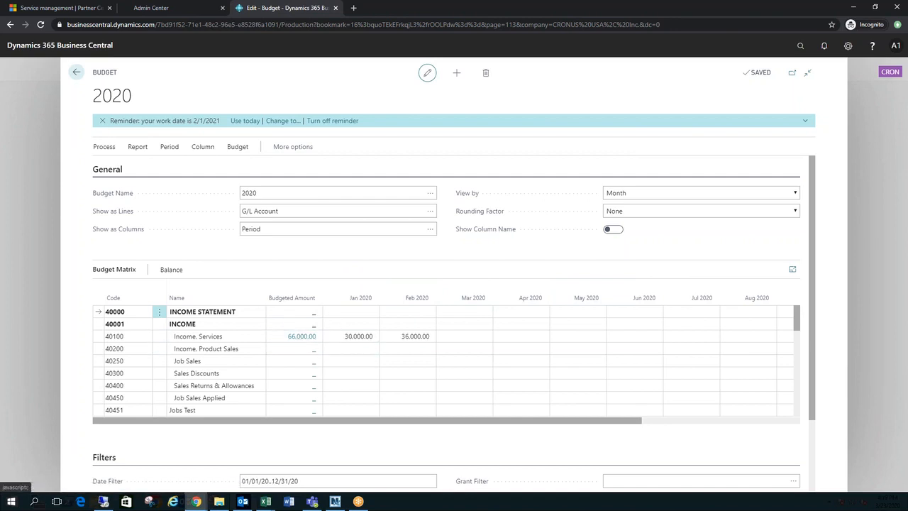
Step: Switch to the Excel workbook and compare the February amounts of both 40100 rows with the imported budget matrix
left_click(265, 501)
left_click_drag(576, 237, 602, 246)
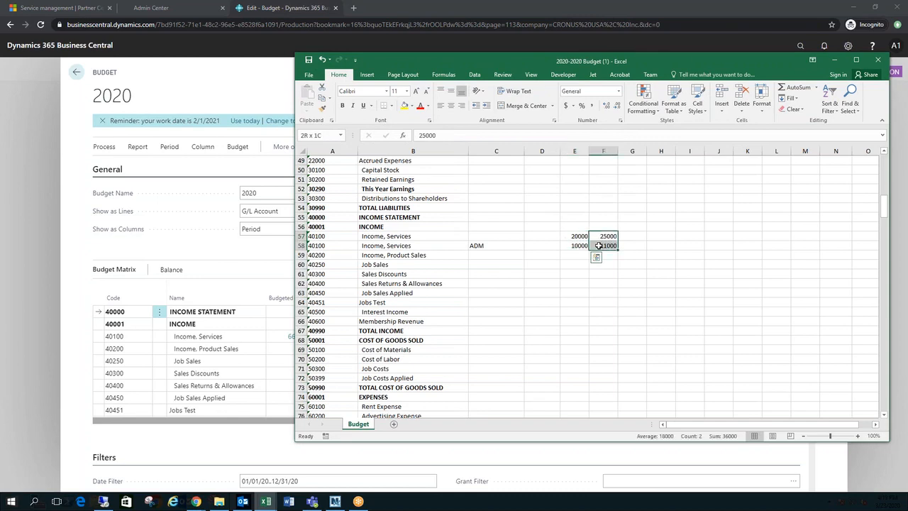
left_click_drag(638, 61, 119, 61)
left_click(390, 312)
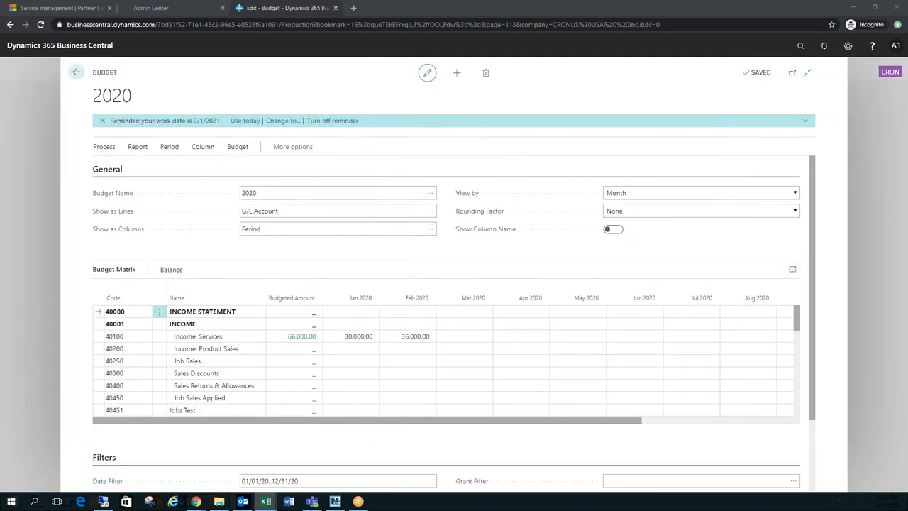
Step: Examine the G/L budget entries behind the budgeted amount of 40100 Income, Services, checking amounts and department codes
left_click(298, 338)
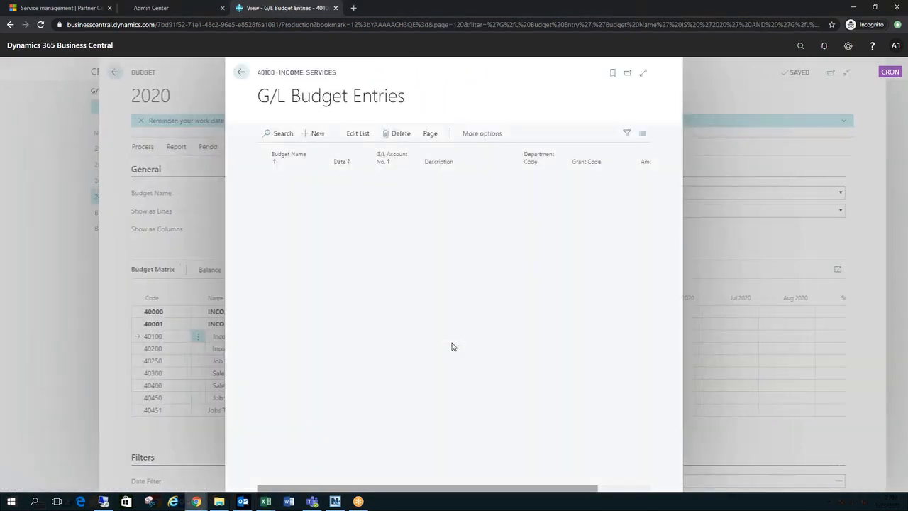
left_click(640, 74)
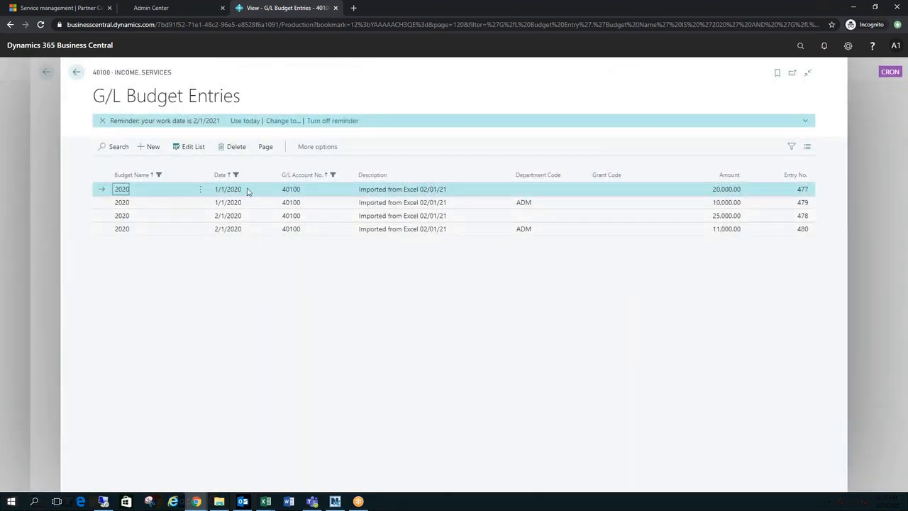
left_click(723, 189)
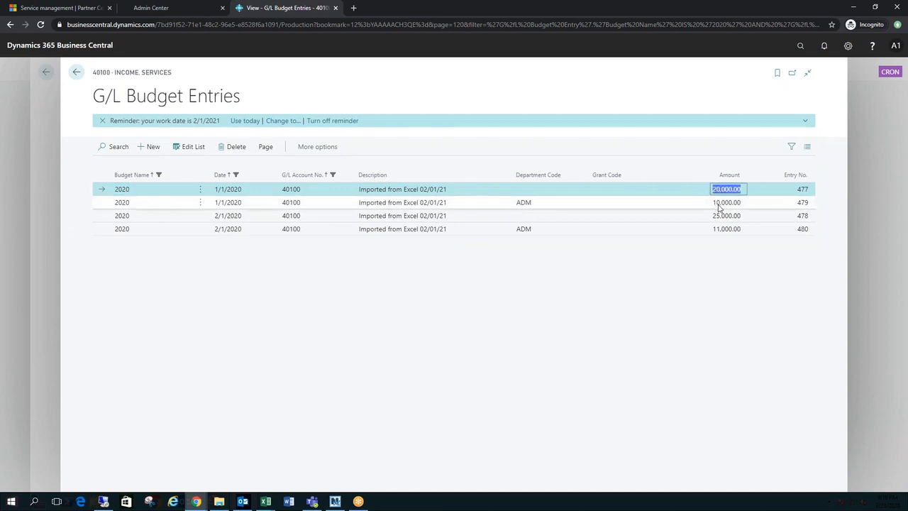
left_click(720, 203)
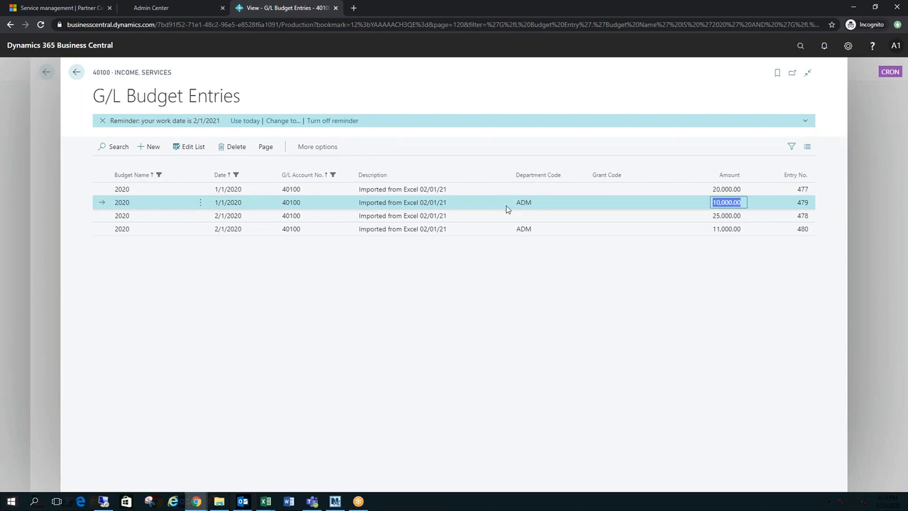
left_click(708, 217)
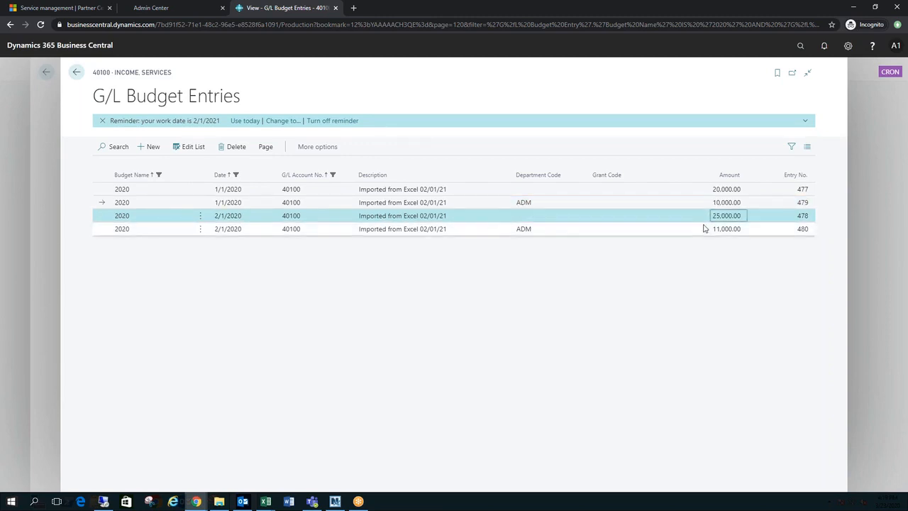
left_click(718, 228)
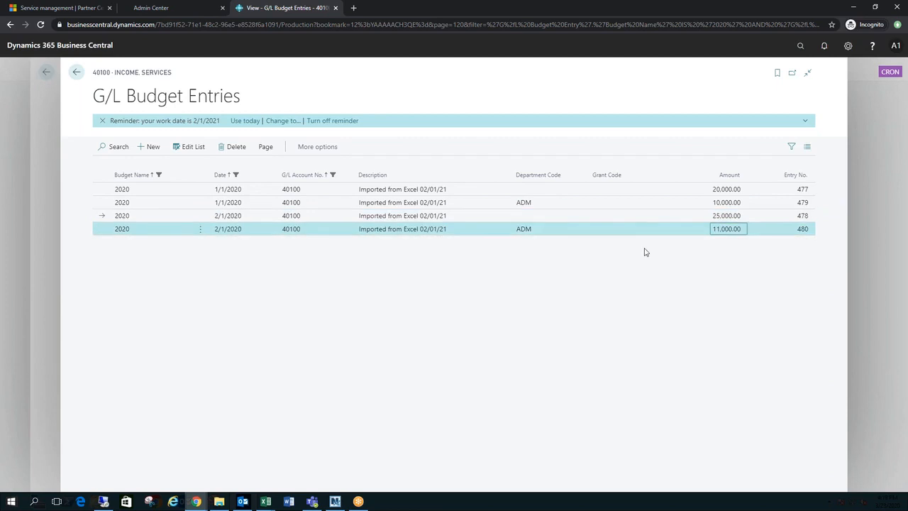
left_click(527, 229)
left_click(75, 73)
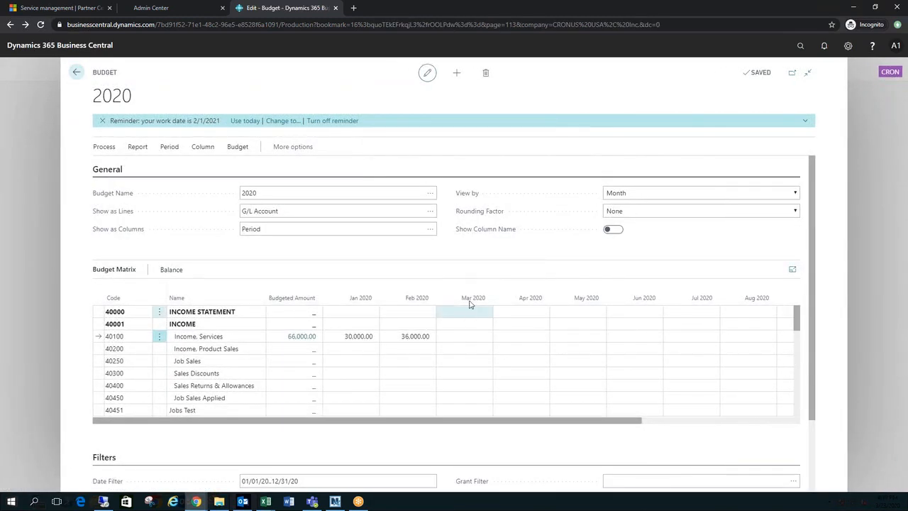
Step: Budget 12000 for 40100 Income, Services in Mar 2020 and inspect its entry in the G/L budget entries
left_click(464, 339)
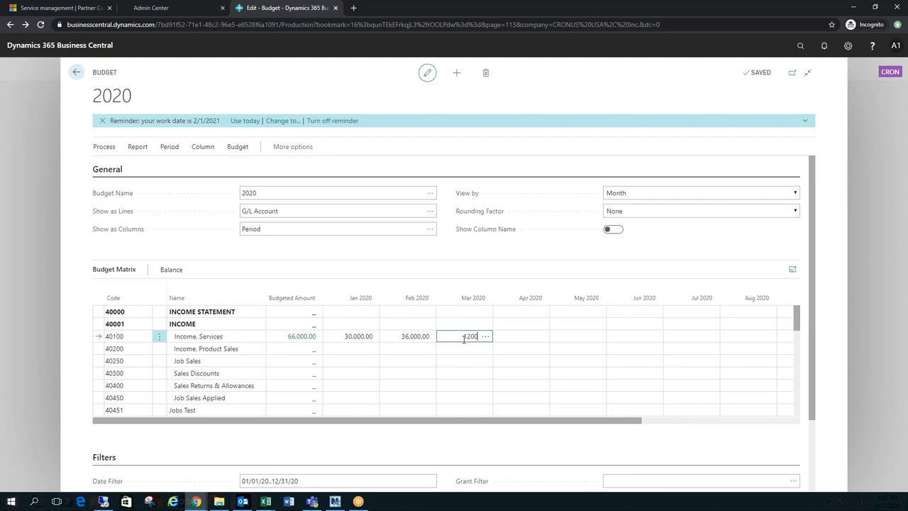
left_click(496, 269)
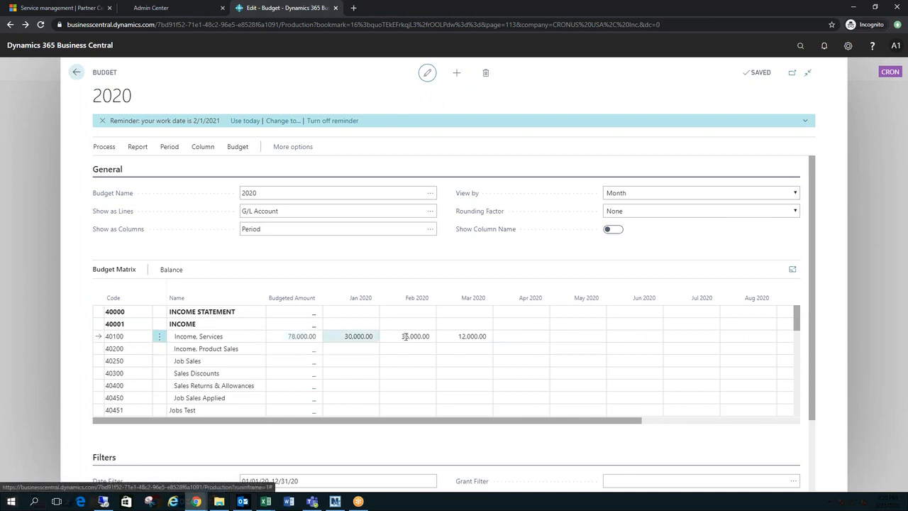
left_click(358, 337)
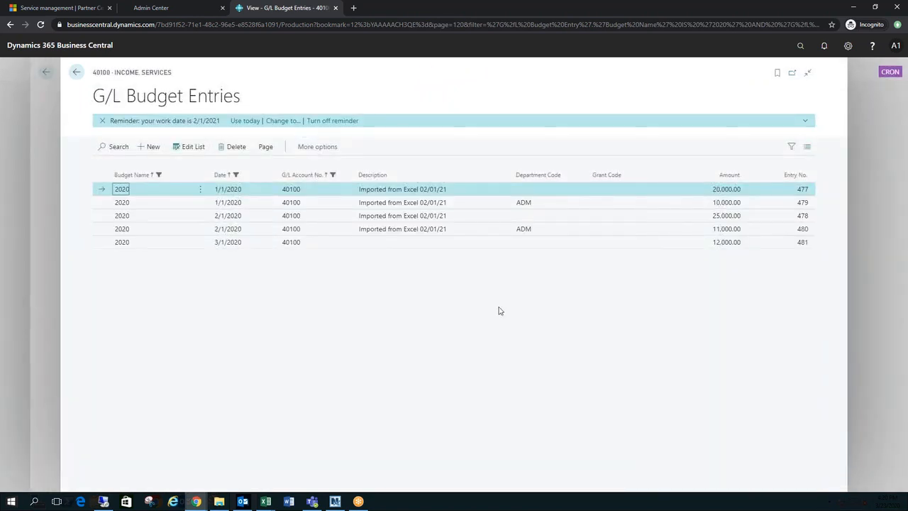
left_click(732, 243)
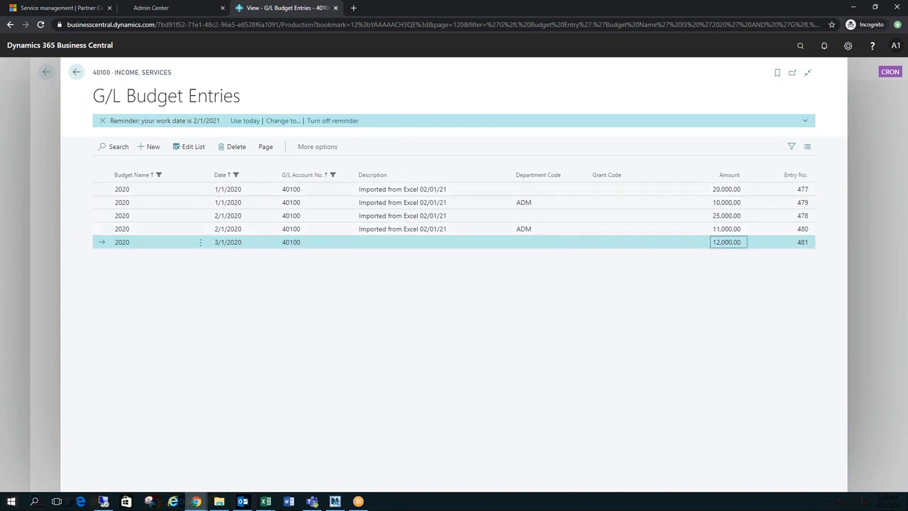
left_click(78, 74)
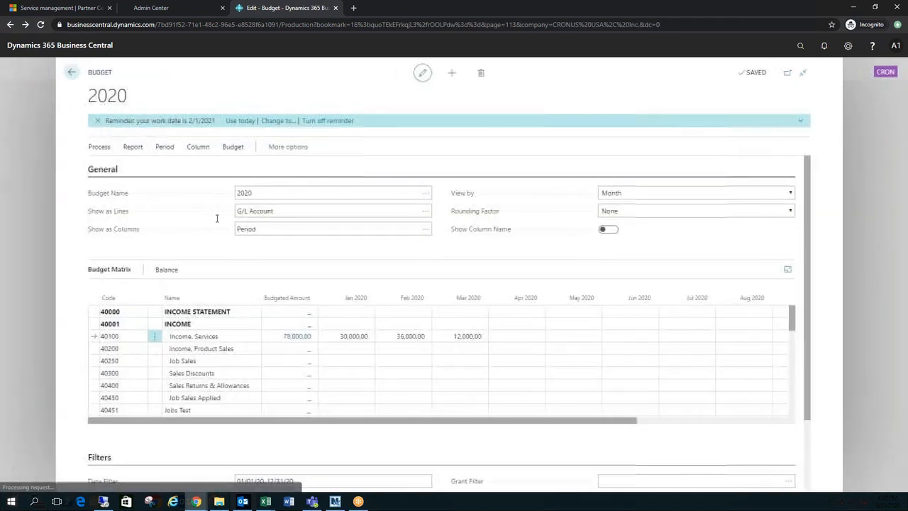